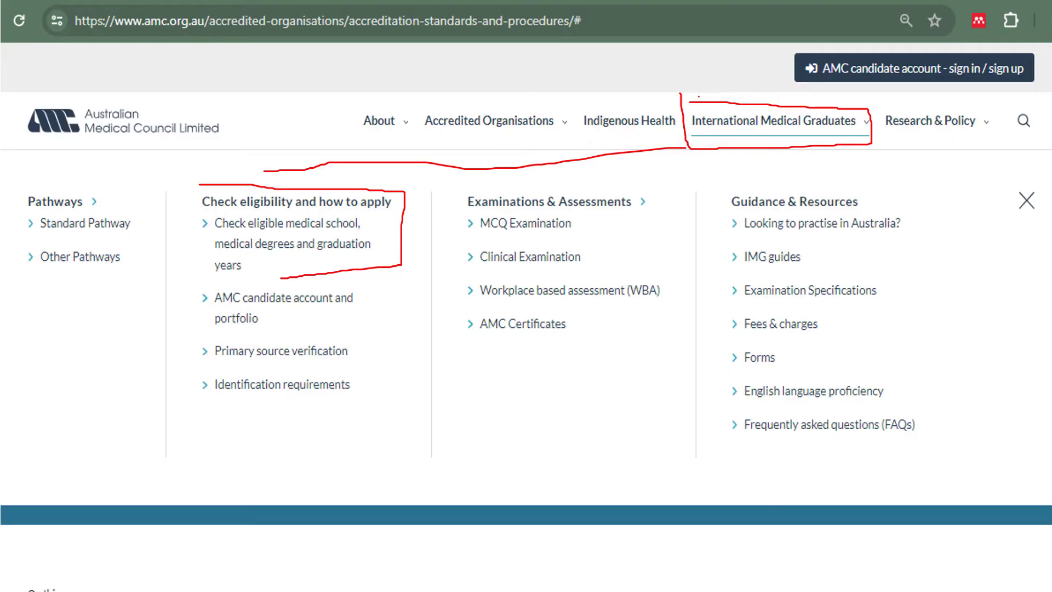
# Underline 'Check eligible medical school, medical degrees and graduation years' in the Australian Medical Council menu.
pyautogui.moveTo(212, 253); pyautogui.dragTo(351, 254)
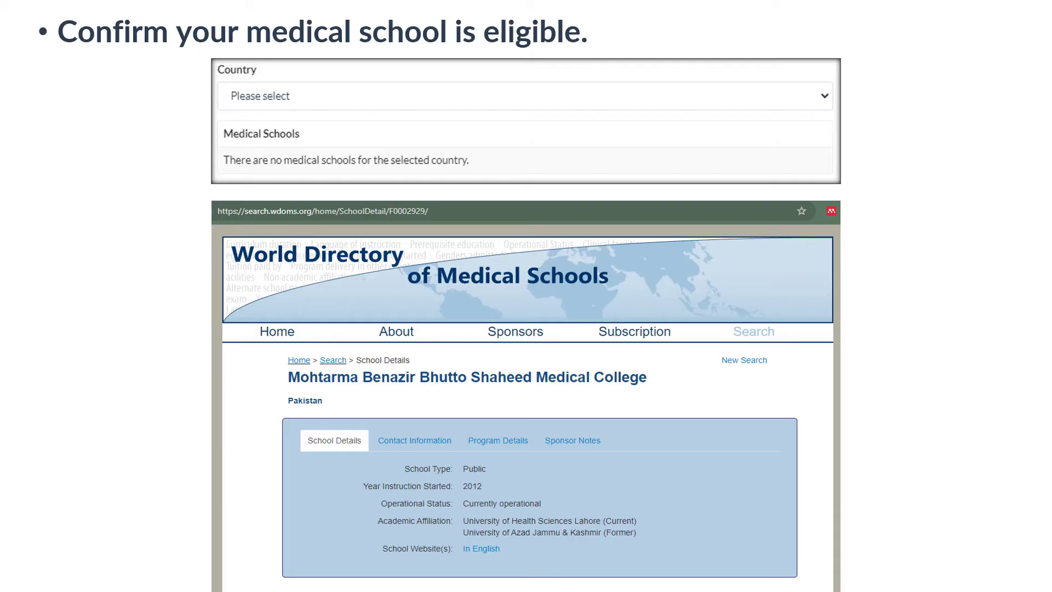
# Bracket the WDOMS country and medical schools screenshot, arrow it to the World Directory page, then advance.
pyautogui.moveTo(201, 55)
pyautogui.mouseDown()
pyautogui.moveTo(189, 61)
pyautogui.moveTo(207, 176)
pyautogui.mouseUp()
pyautogui.moveTo(209, 186)
pyautogui.mouseDown()
pyautogui.moveTo(184, 225)
pyautogui.moveTo(240, 268)
pyautogui.mouseUp()
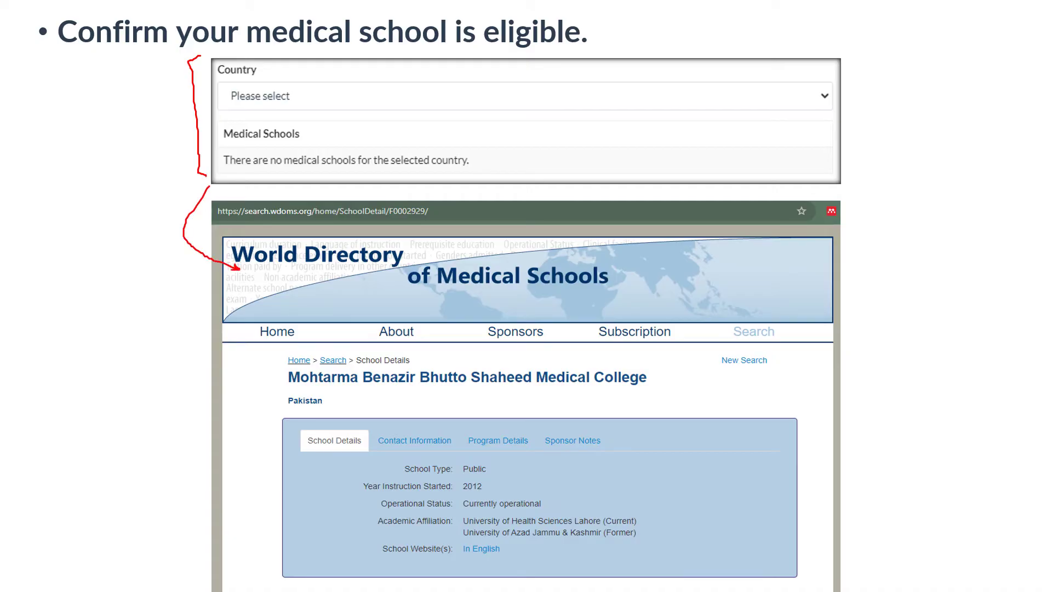
pyautogui.press('Right')
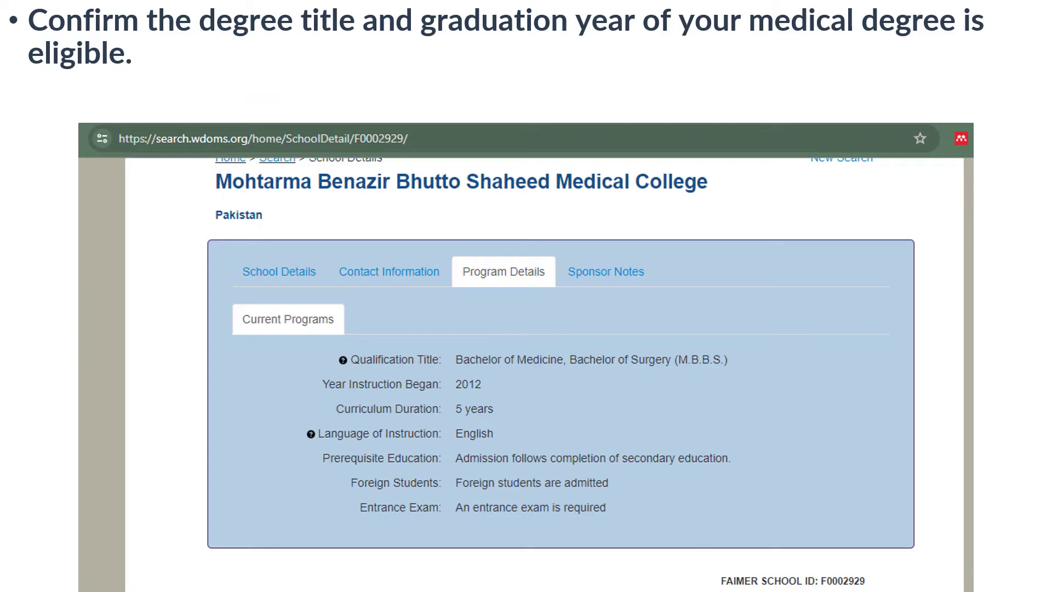
# Underline Program Details in the school screenshot, then advance past the sponsor note to the ECFMG page.
pyautogui.moveTo(469, 293); pyautogui.dragTo(620, 289)
pyautogui.press('Right')
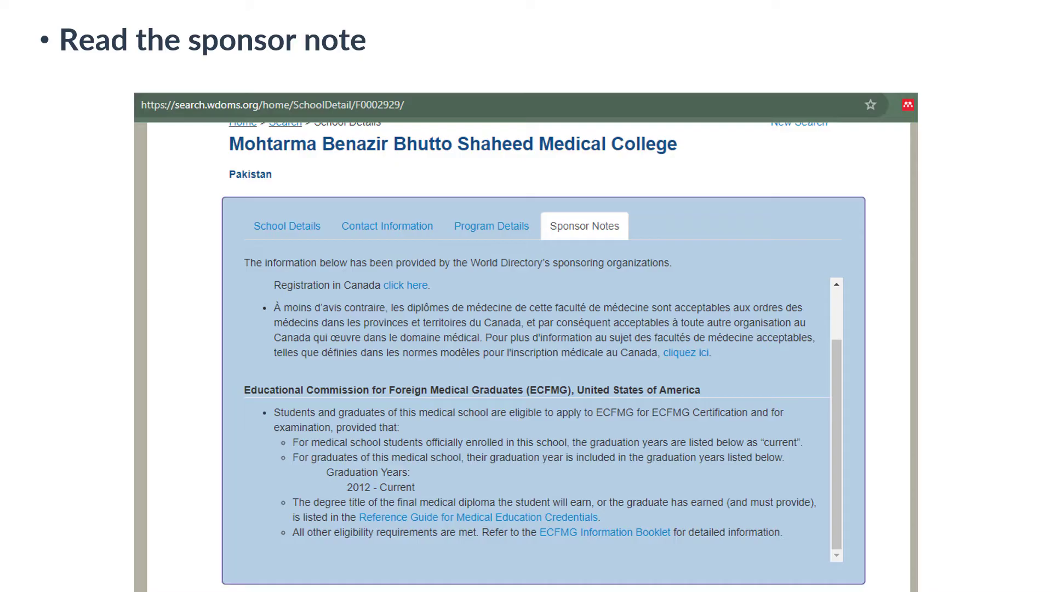
pyautogui.press('Right')
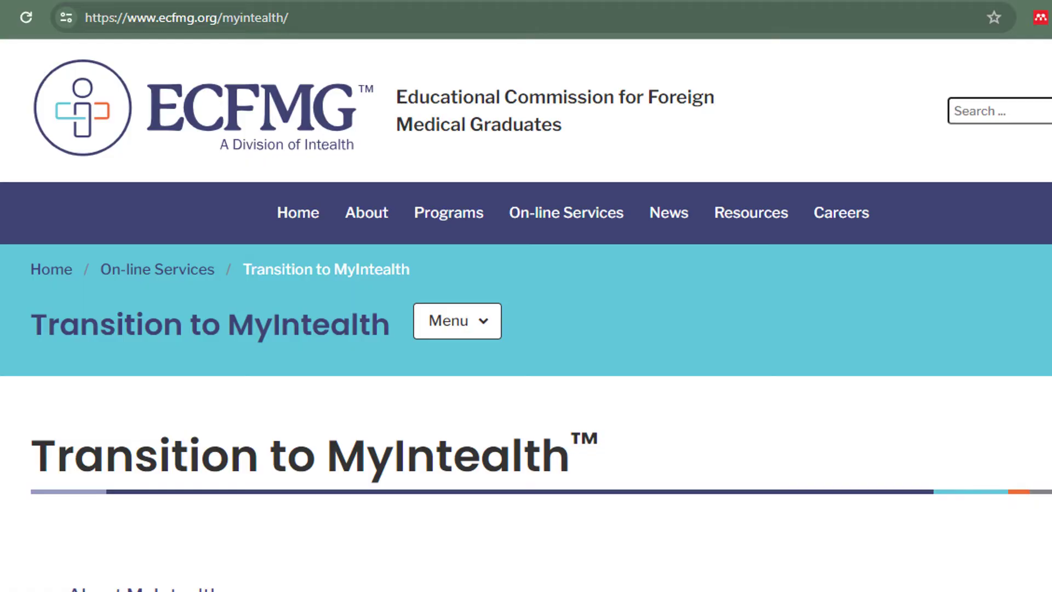
# Underline both MyIntealth headings, then mark For Physicians and the EPIC Physician Portal link.
pyautogui.moveTo(233, 348); pyautogui.dragTo(390, 354)
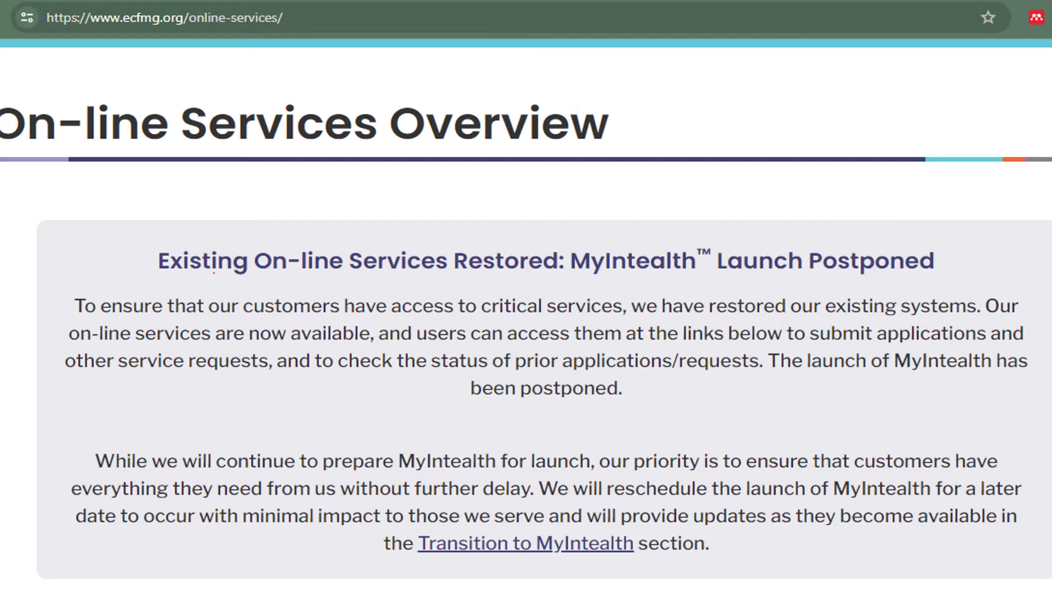
pyautogui.moveTo(578, 279); pyautogui.dragTo(679, 287)
pyautogui.scroll(-5, 526, 328)
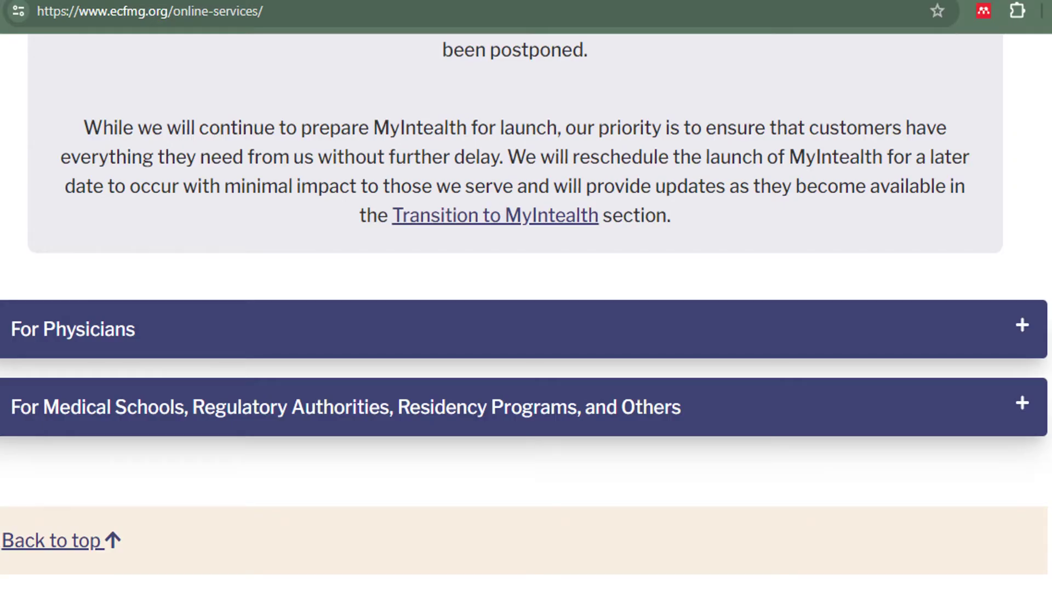
pyautogui.moveTo(16, 299); pyautogui.dragTo(114, 306)
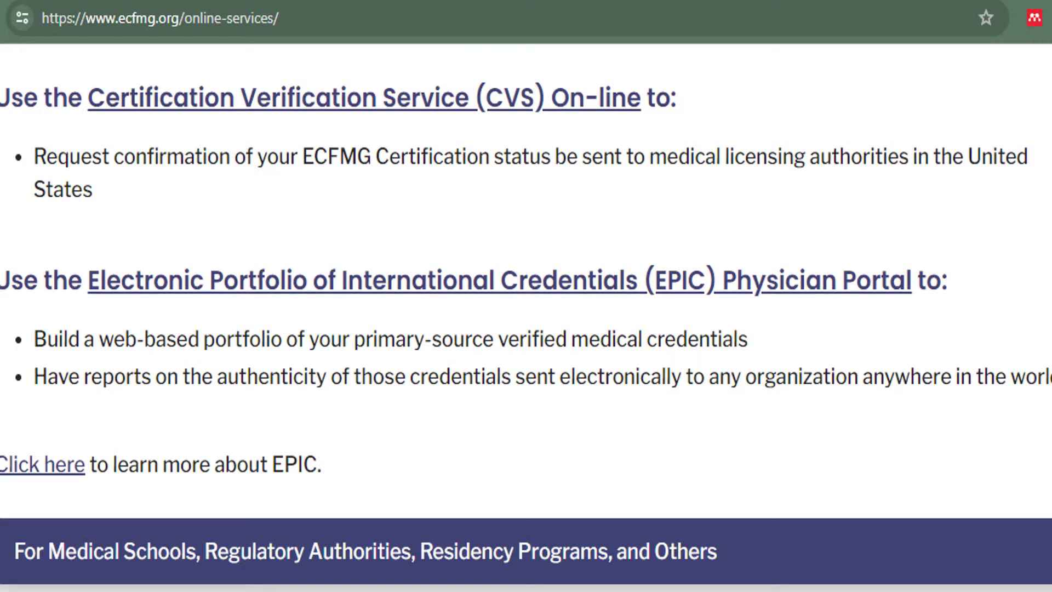
pyautogui.moveTo(120, 302); pyautogui.dragTo(472, 313)
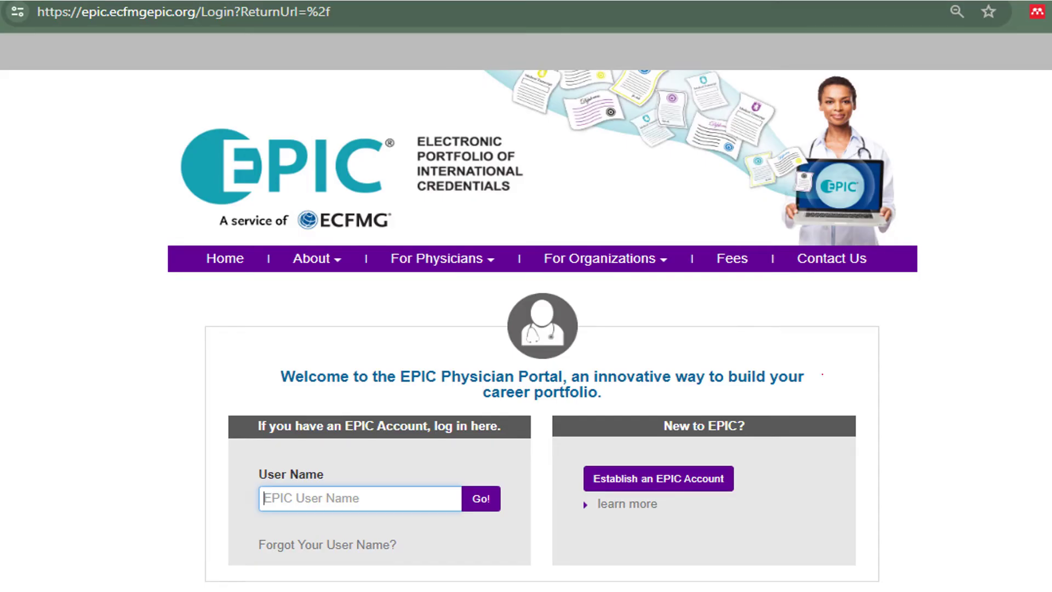
# Mark how to establish an EPIC account and the passport photo, school ID and licensure requirements.
pyautogui.moveTo(822, 374)
pyautogui.mouseDown()
pyautogui.moveTo(758, 469)
pyautogui.moveTo(778, 472)
pyautogui.mouseUp()
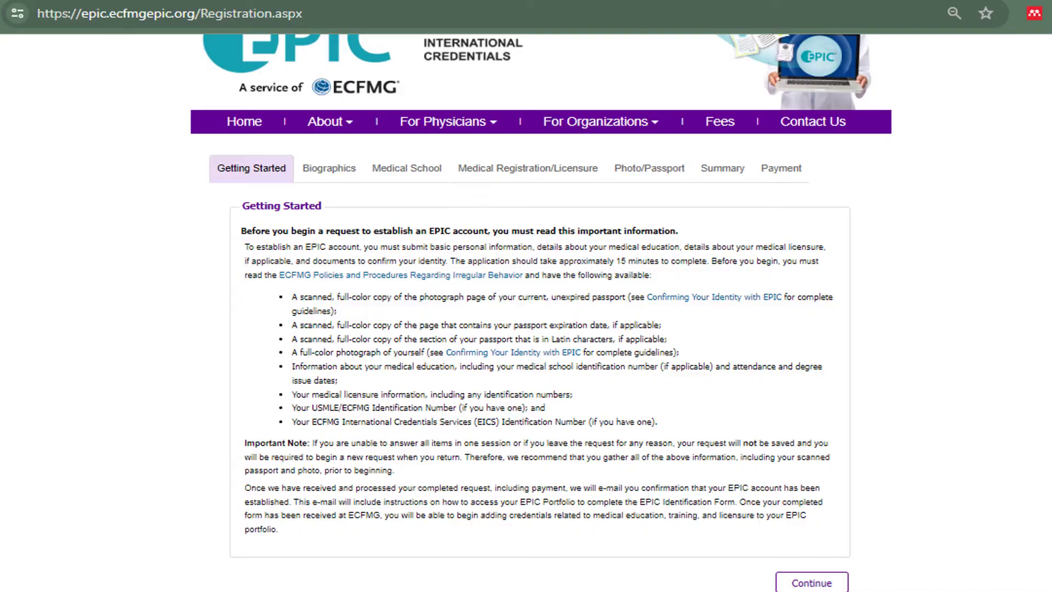
pyautogui.moveTo(422, 307)
pyautogui.mouseDown()
pyautogui.moveTo(493, 301)
pyautogui.moveTo(525, 332)
pyautogui.moveTo(570, 330)
pyautogui.mouseUp()
pyautogui.moveTo(412, 374); pyautogui.dragTo(662, 376)
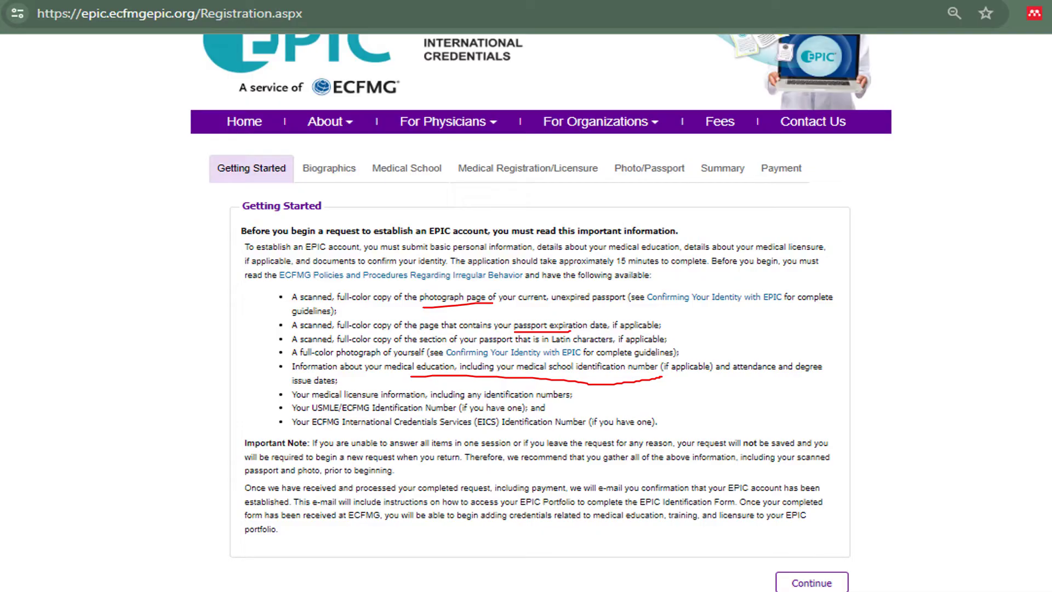
pyautogui.moveTo(371, 401); pyautogui.dragTo(396, 400)
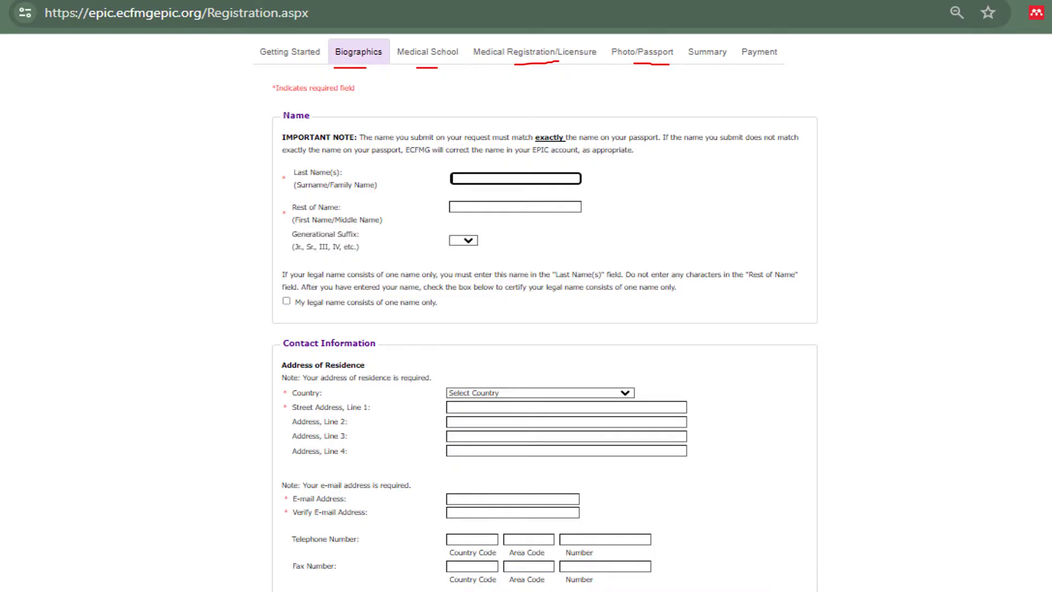
# Highlight the Payment step, the Name and Contact Information sections, and the required e-mail entries.
pyautogui.moveTo(741, 65); pyautogui.dragTo(772, 67)
pyautogui.moveTo(265, 119); pyautogui.dragTo(310, 120)
pyautogui.moveTo(266, 355); pyautogui.dragTo(334, 355)
pyautogui.moveTo(265, 491)
pyautogui.mouseDown()
pyautogui.moveTo(265, 510)
pyautogui.moveTo(279, 514)
pyautogui.moveTo(265, 507)
pyautogui.mouseUp()
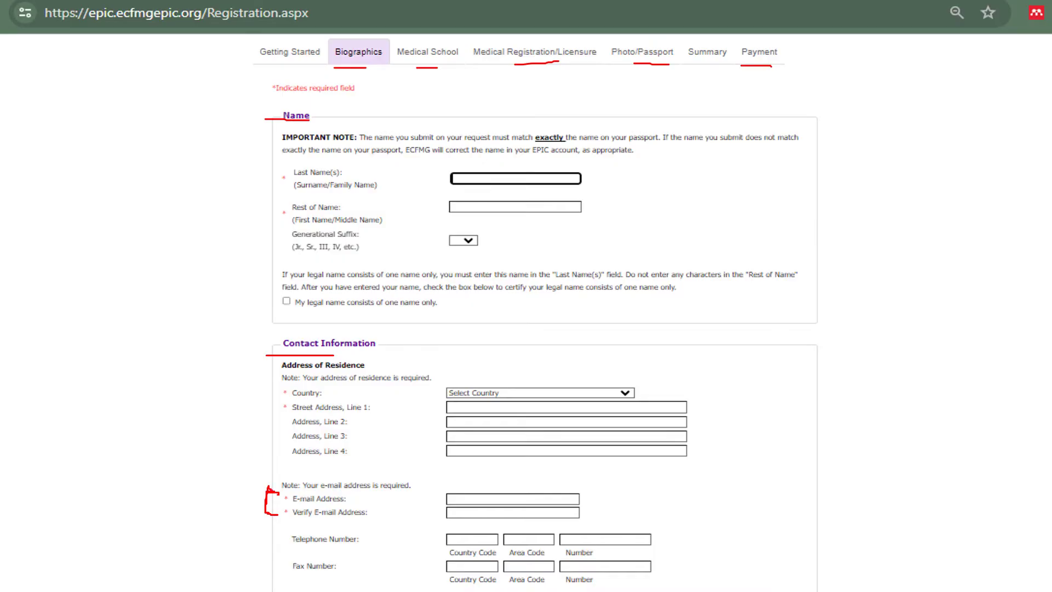
pyautogui.scroll(-8, 540, 328)
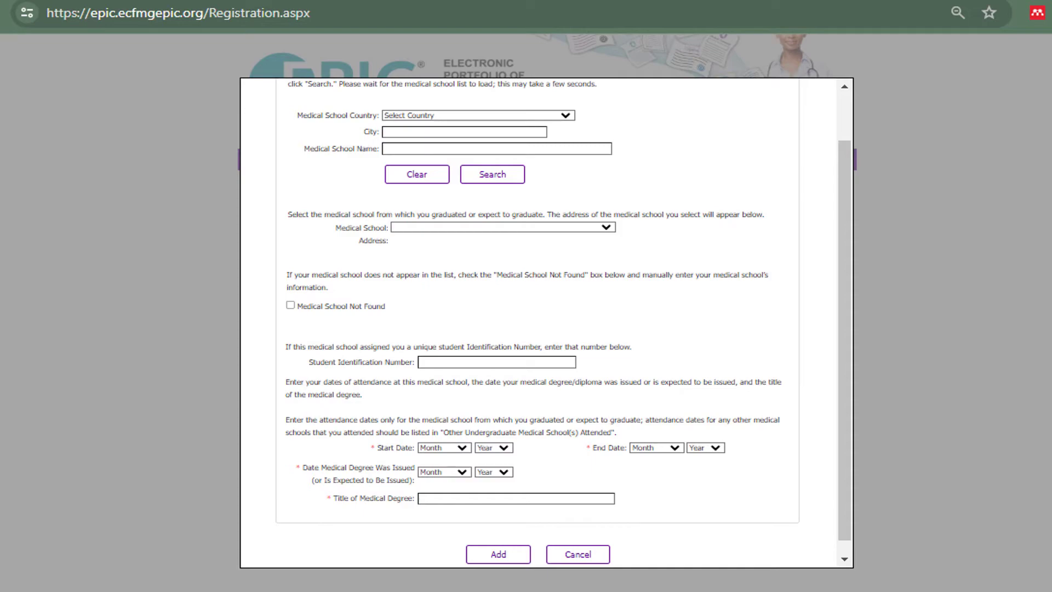
# Bracket the medical school selection and address, and mark the Student Identification Number field.
pyautogui.moveTo(288, 202)
pyautogui.mouseDown()
pyautogui.moveTo(276, 204)
pyautogui.moveTo(271, 245)
pyautogui.moveTo(306, 254)
pyautogui.mouseUp()
pyautogui.moveTo(275, 365); pyautogui.dragTo(295, 365)
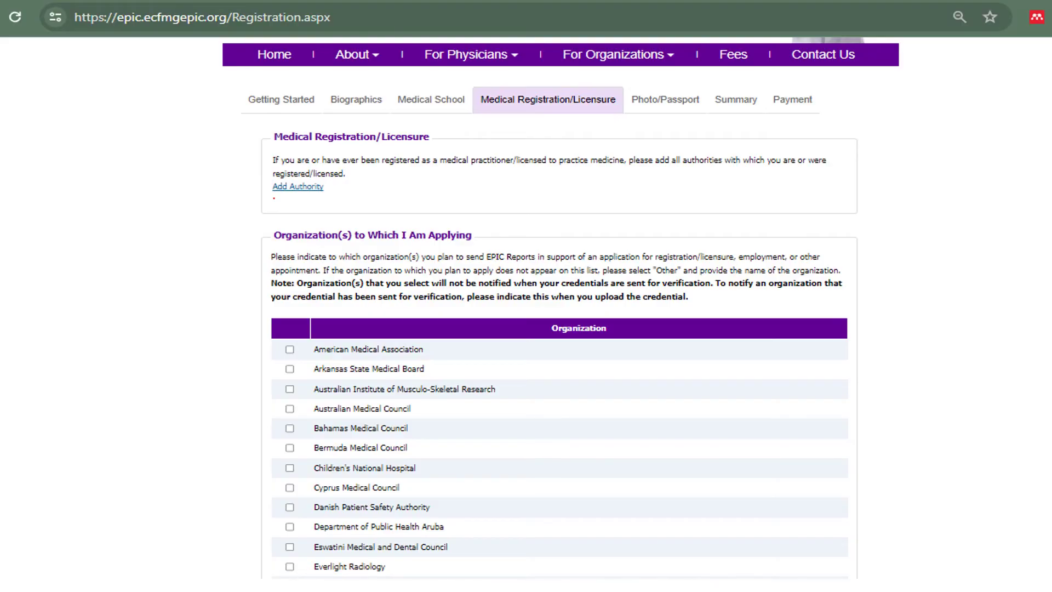
# Point out Add Authority and mark the Australian Medical Council in the organization list.
pyautogui.moveTo(274, 198)
pyautogui.mouseDown()
pyautogui.moveTo(330, 198)
pyautogui.moveTo(330, 186)
pyautogui.mouseUp()
pyautogui.moveTo(282, 409); pyautogui.dragTo(299, 402)
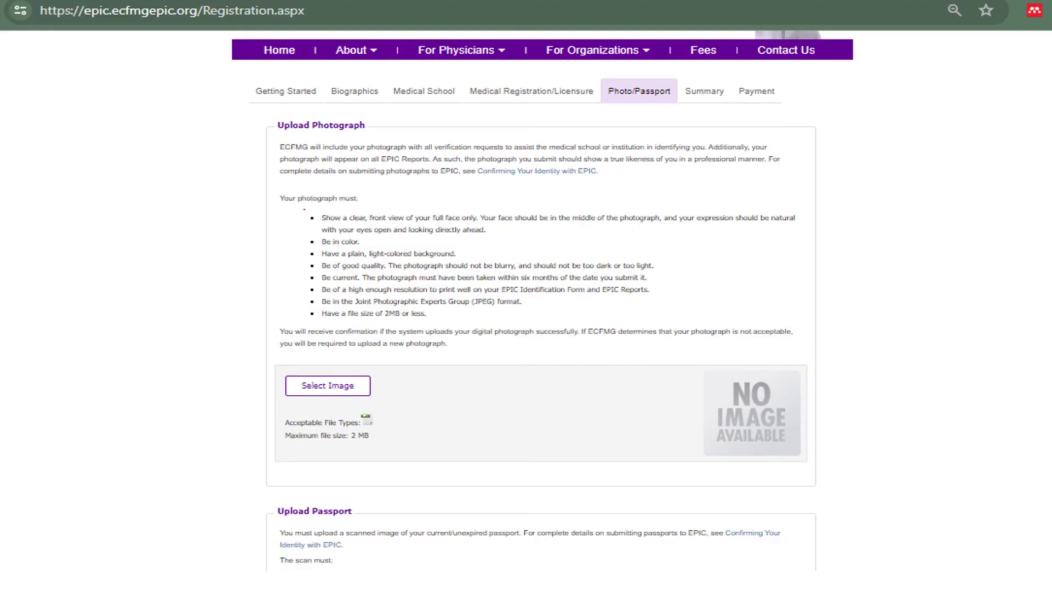
pyautogui.moveTo(304, 209)
pyautogui.mouseDown()
pyautogui.moveTo(294, 230)
pyautogui.moveTo(311, 322)
pyautogui.mouseUp()
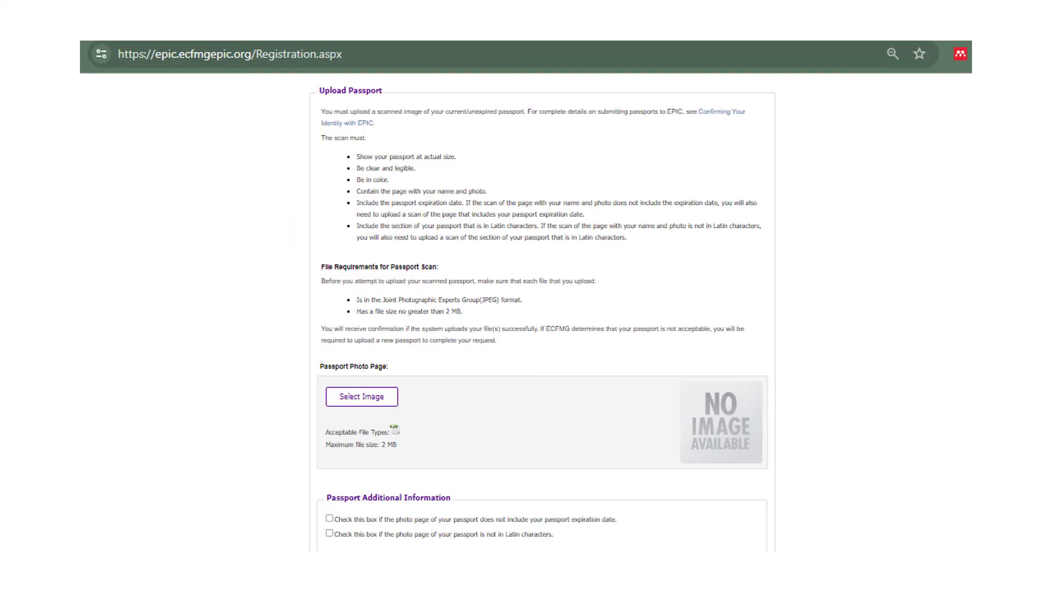
pyautogui.moveTo(312, 82)
pyautogui.mouseDown()
pyautogui.moveTo(294, 98)
pyautogui.moveTo(300, 274)
pyautogui.mouseUp()
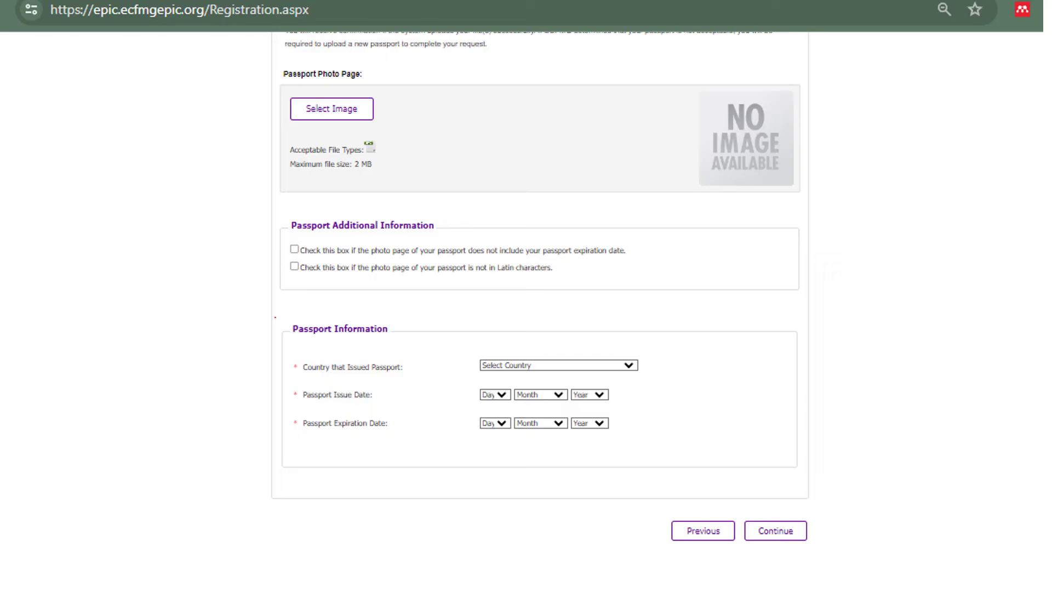
pyautogui.moveTo(275, 316); pyautogui.dragTo(263, 430)
pyautogui.moveTo(754, 551); pyautogui.dragTo(818, 551)
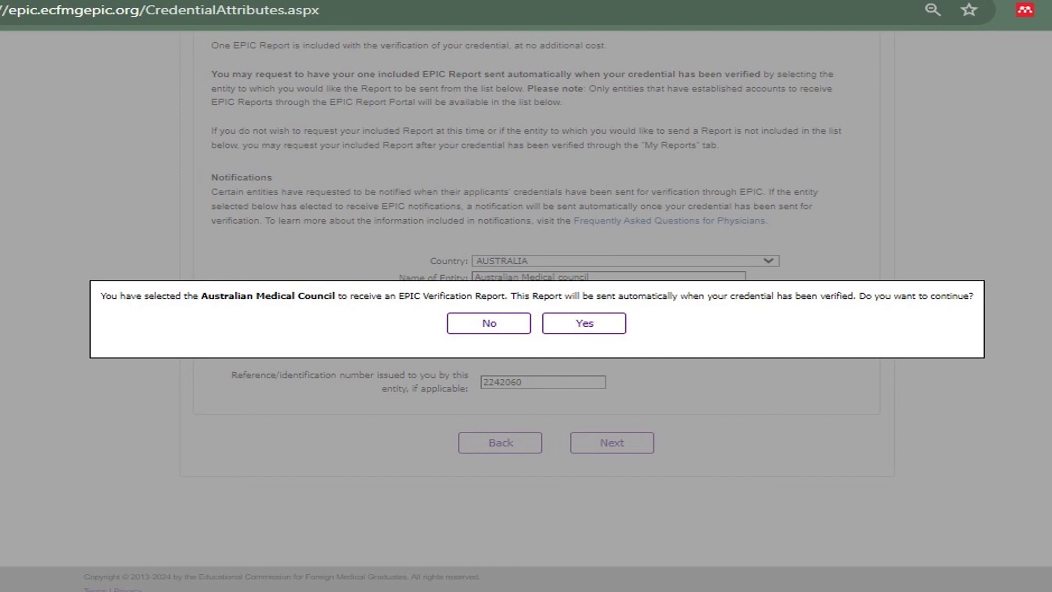
# Mark the prompt confirming the Australian Medical Council as EPIC Verification Report recipient.
pyautogui.moveTo(190, 312); pyautogui.dragTo(343, 323)
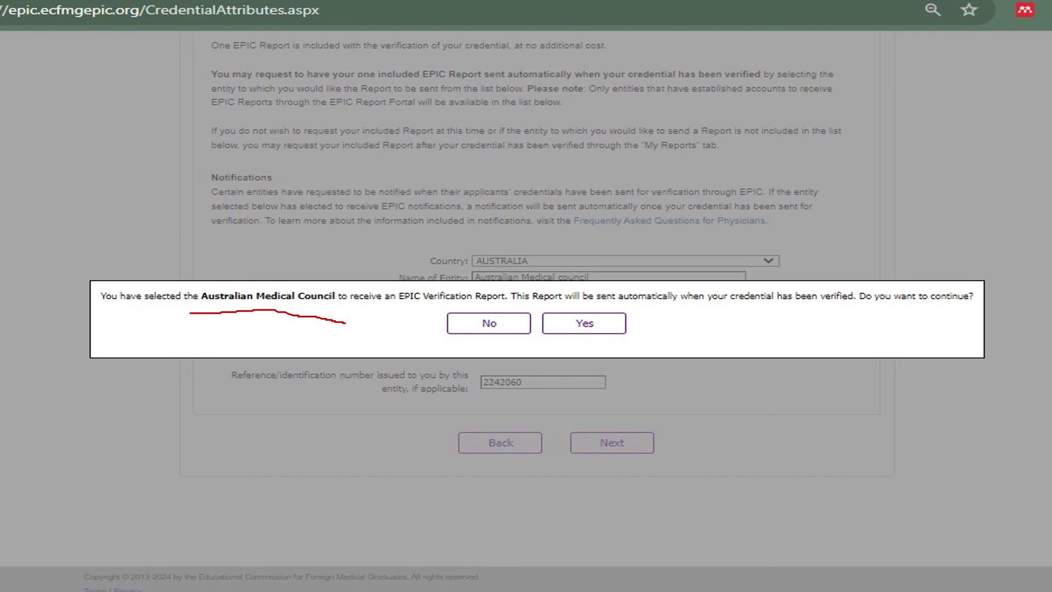